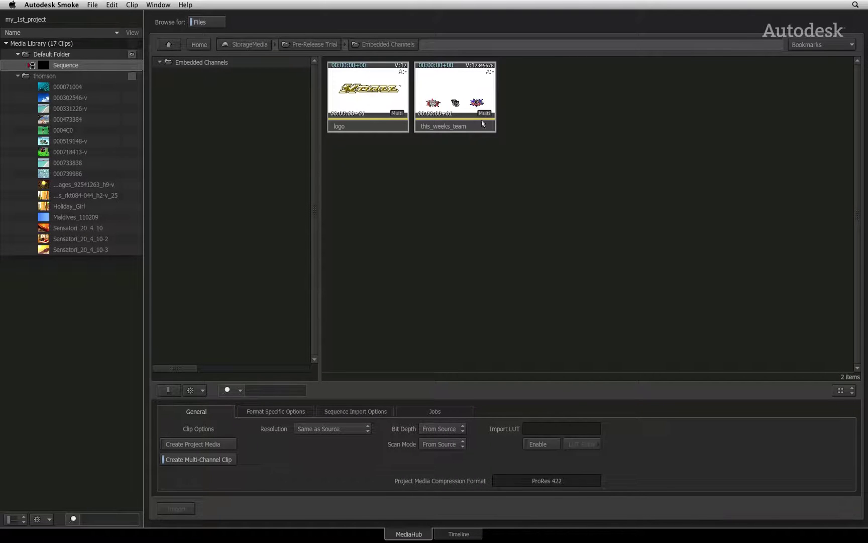
# Expand the logo clip and inspect its logo and logo_alpha channel clips
pyautogui.click(397, 114)
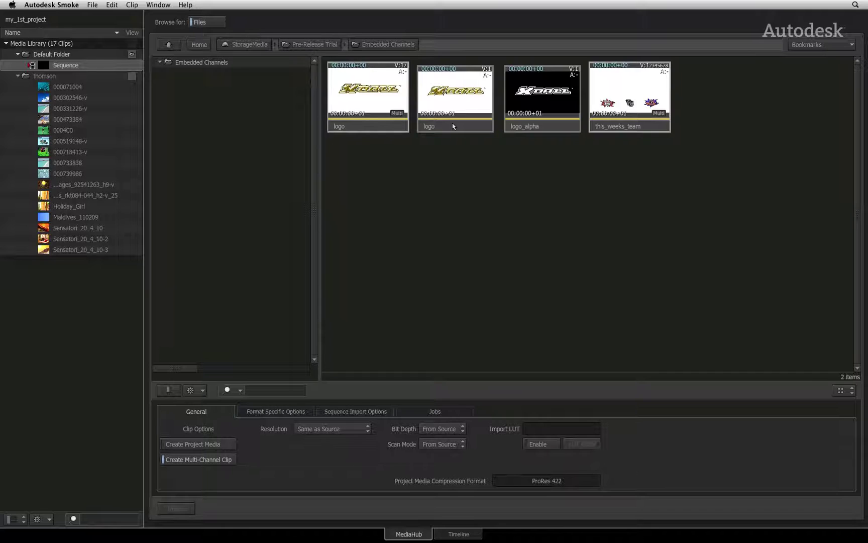
pyautogui.click(453, 126)
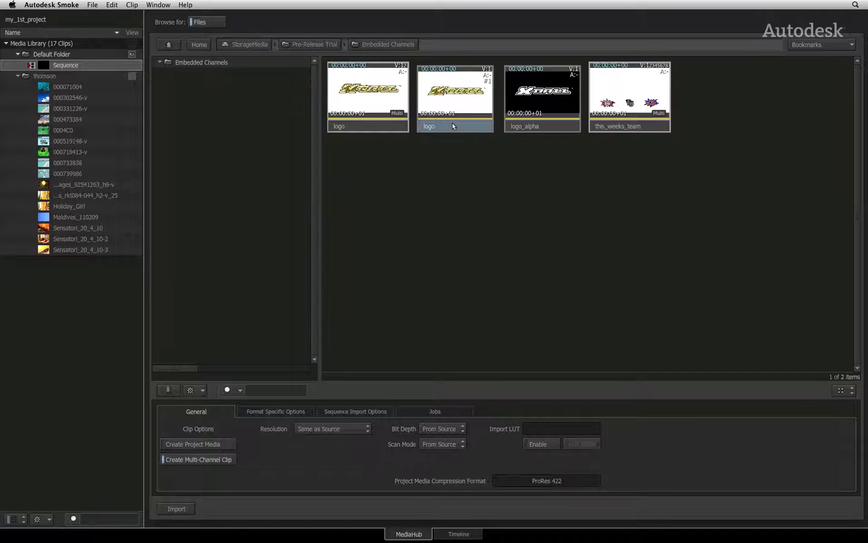
pyautogui.click(548, 128)
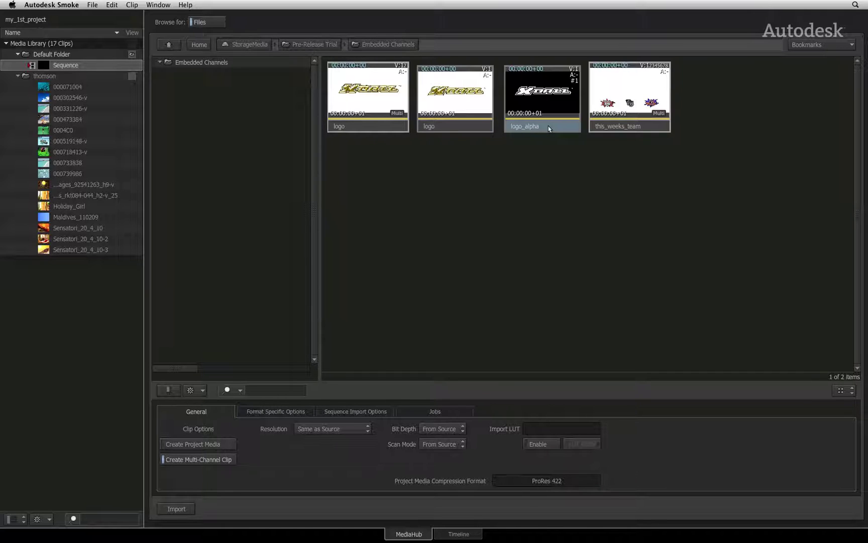
pyautogui.click(491, 142)
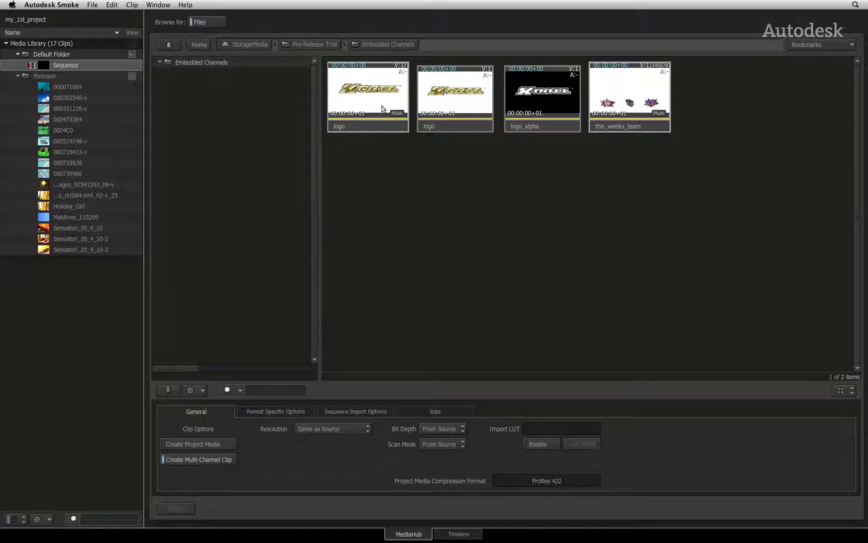
# Collapse the logo clip and import it into the thomson folder of the Media Library
pyautogui.click(397, 114)
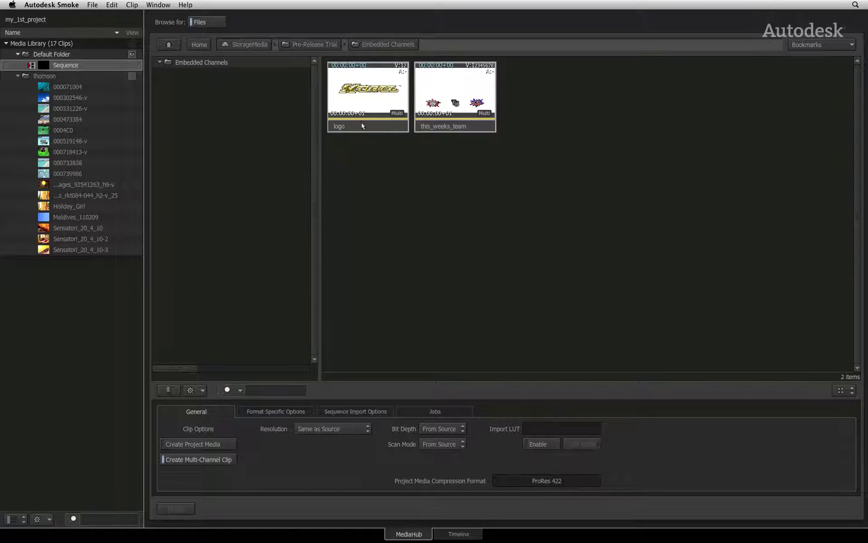
pyautogui.moveTo(363, 126); pyautogui.dragTo(76, 76)
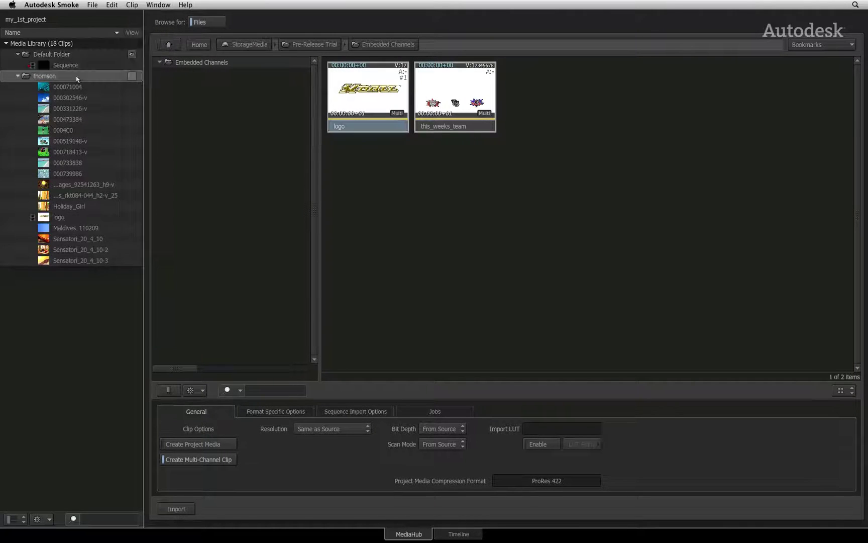
pyautogui.click(59, 220)
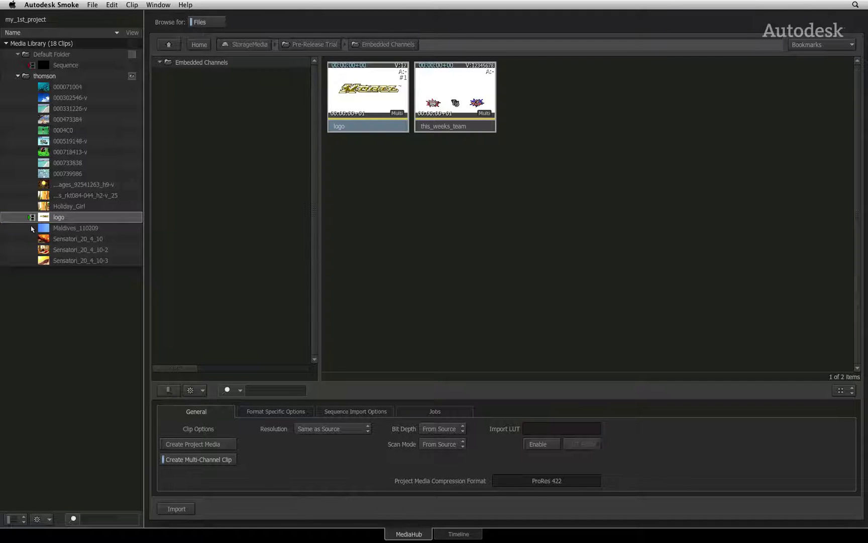
# Preview this_weeks_team, review its Clip Info and layer Metadata, then close the panel
pyautogui.click(440, 128)
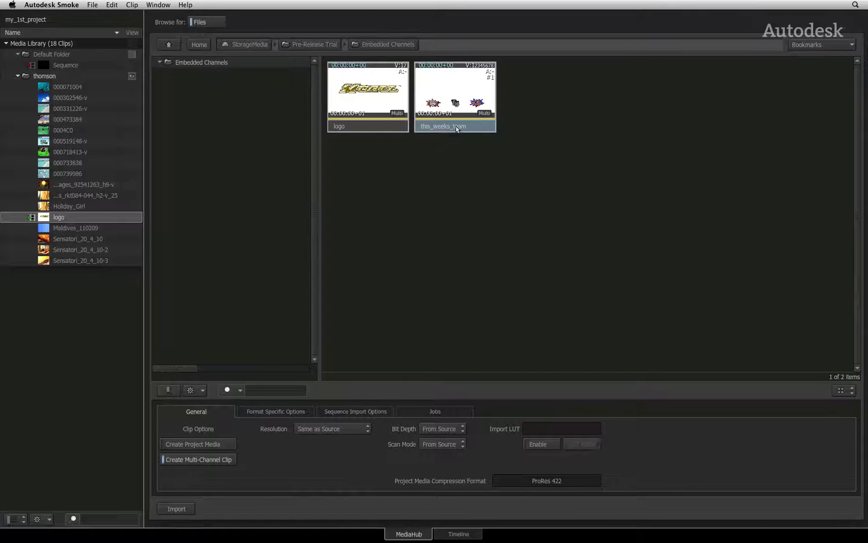
pyautogui.doubleClick(458, 128)
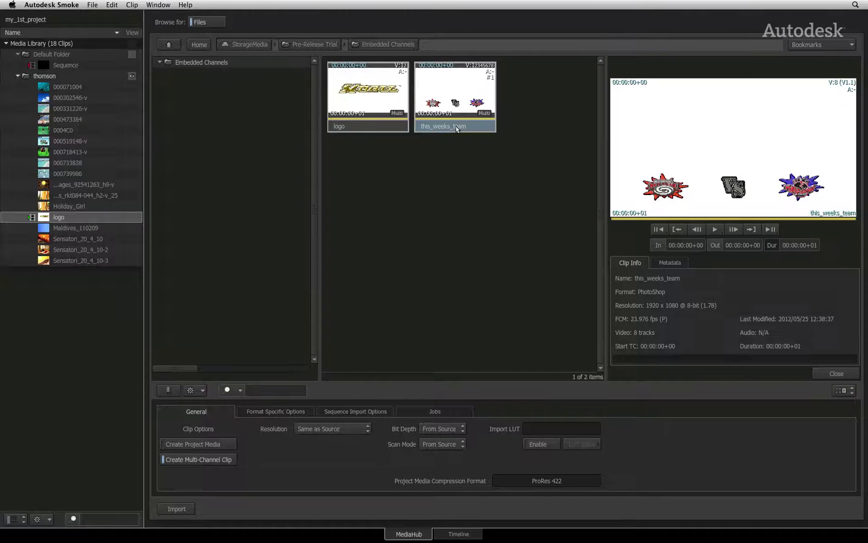
pyautogui.click(672, 261)
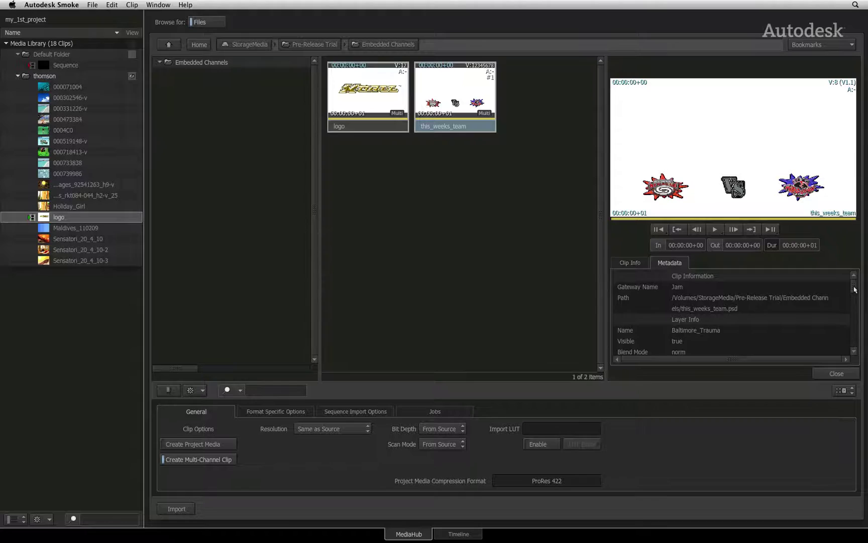
pyautogui.moveTo(854, 288)
pyautogui.mouseDown()
pyautogui.moveTo(857, 351)
pyautogui.moveTo(855, 284)
pyautogui.mouseUp()
pyautogui.click(837, 373)
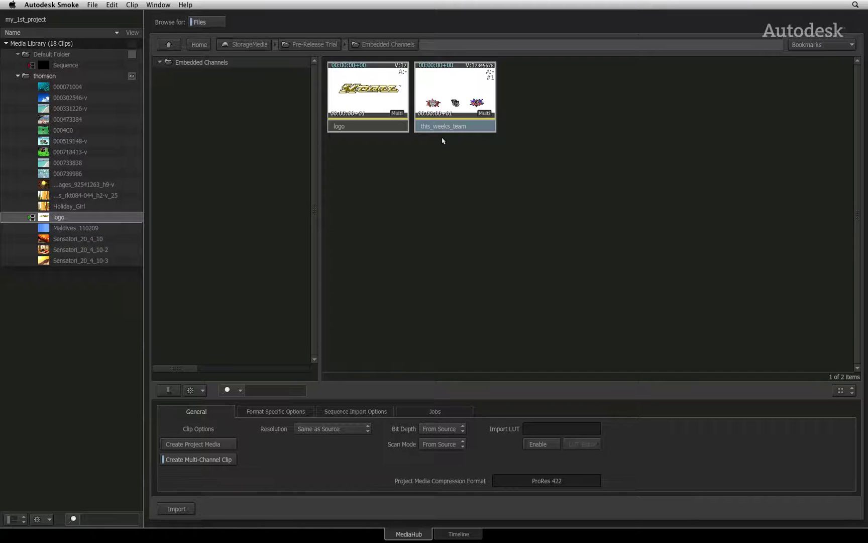
# Expand this_weeks_team and review its Flat and Baltimore_Trauma layer clips and their alphas
pyautogui.click(484, 114)
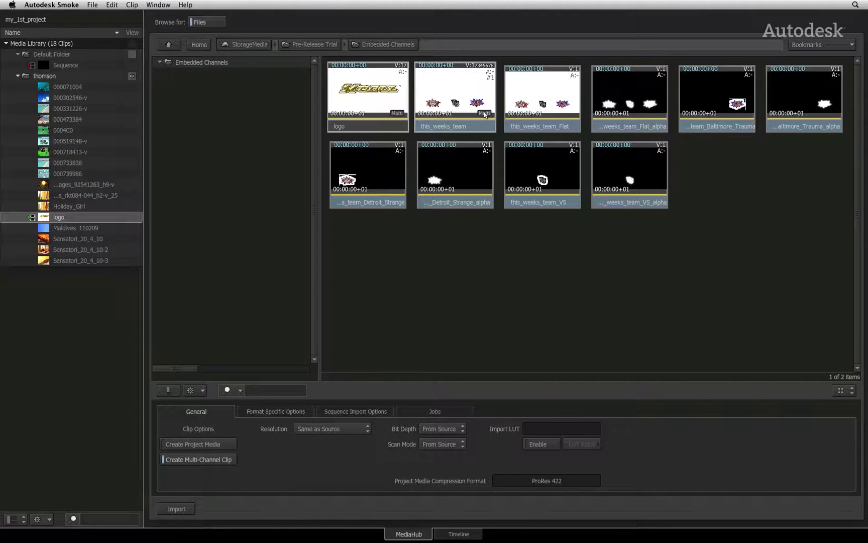
pyautogui.click(551, 126)
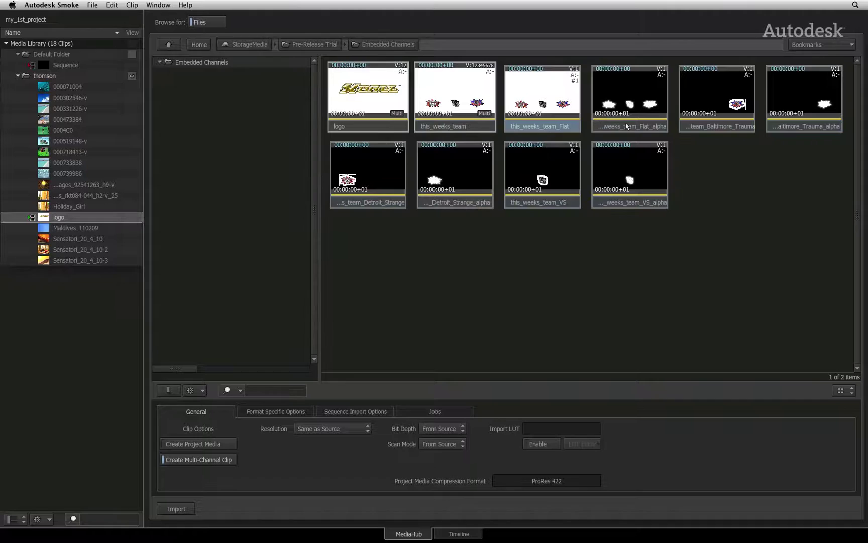
pyautogui.click(628, 127)
pyautogui.click(711, 127)
pyautogui.click(803, 131)
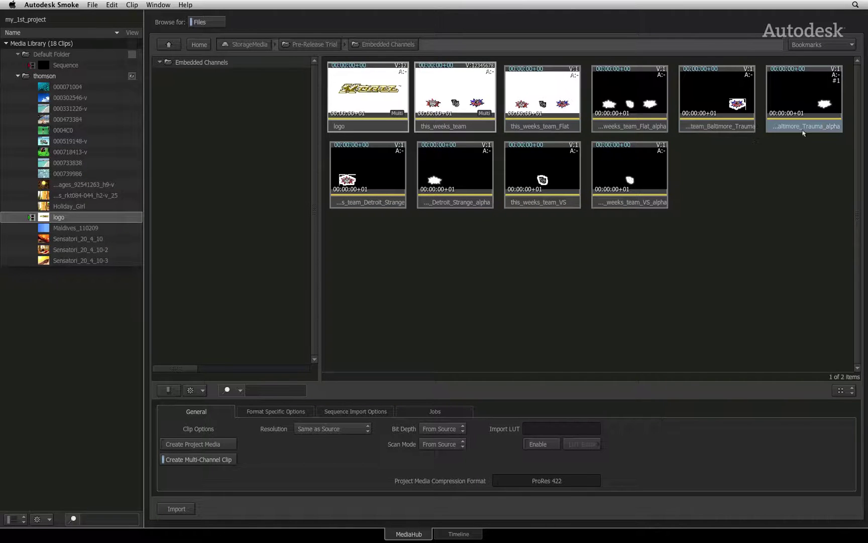
# Review the Detroit_Strange and VS layer clips and alphas, then collapse this_weeks_team
pyautogui.click(372, 204)
pyautogui.click(462, 203)
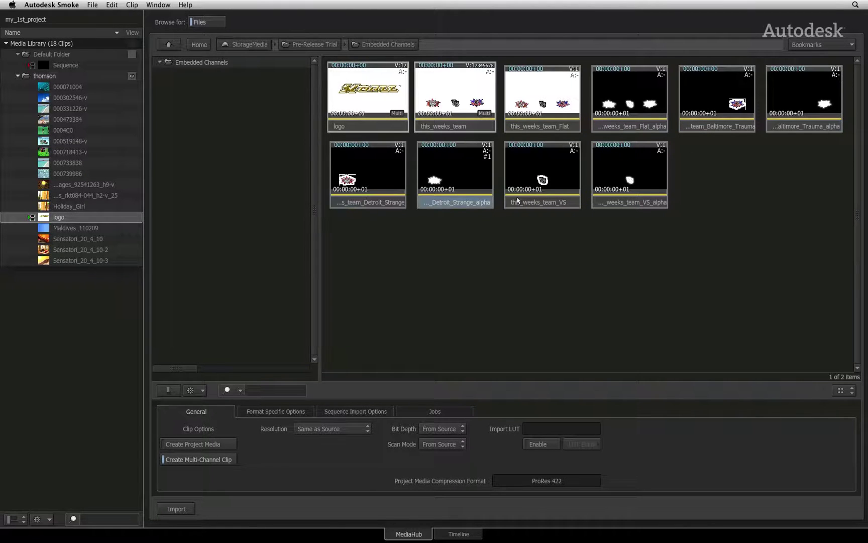
pyautogui.click(518, 201)
pyautogui.click(624, 200)
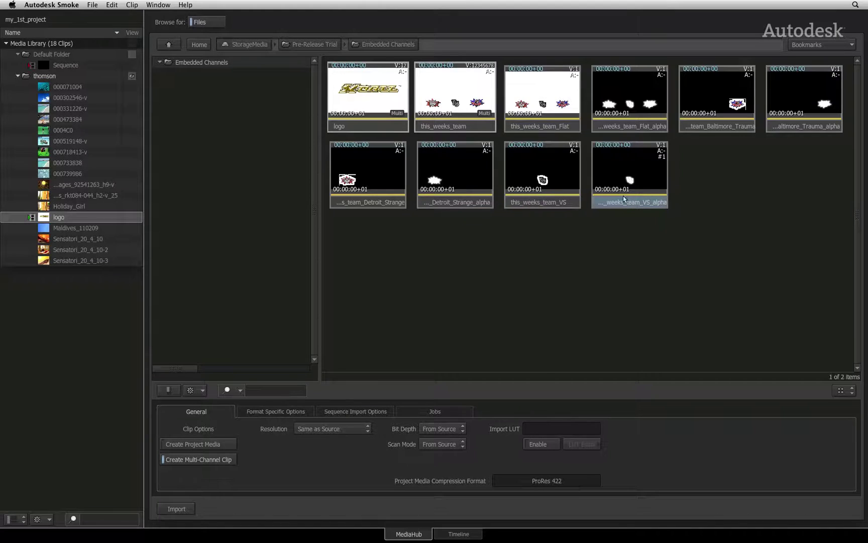
pyautogui.click(472, 125)
pyautogui.click(484, 113)
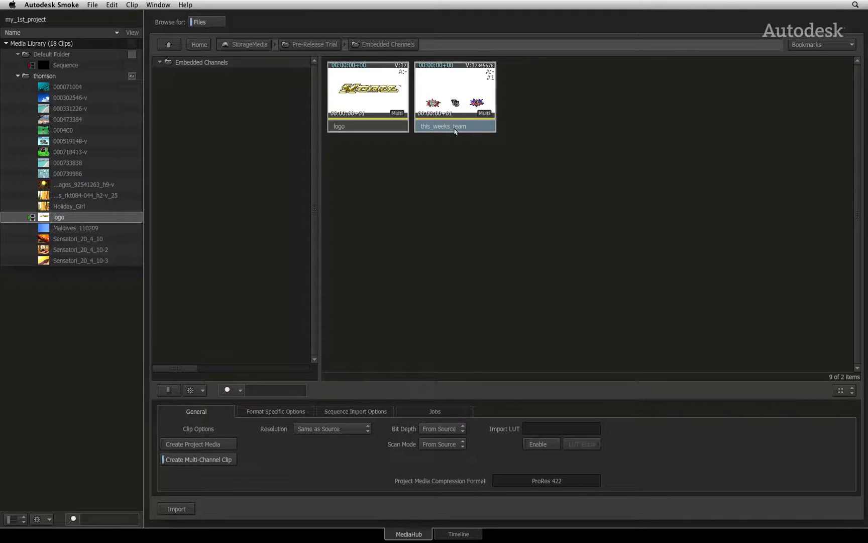
# Set the Photoshop format options to import as Layer with Background resolution
pyautogui.click(284, 412)
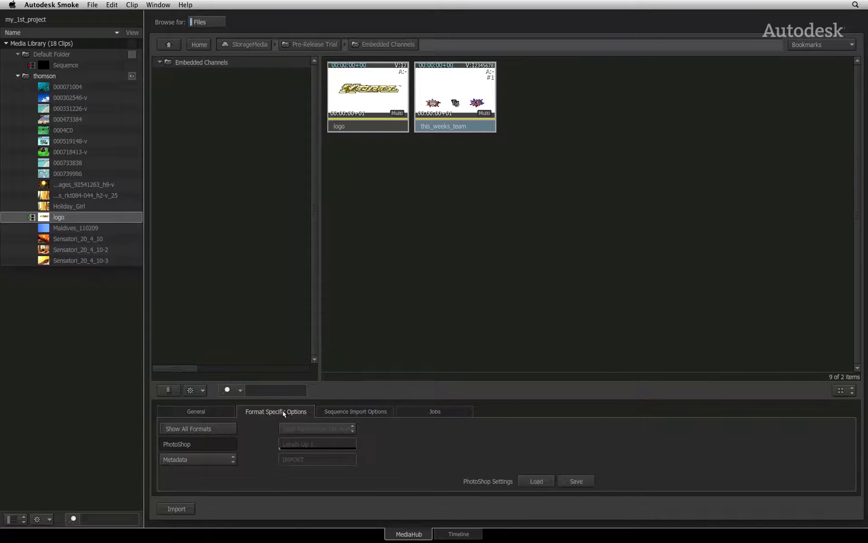
pyautogui.click(223, 458)
pyautogui.click(221, 435)
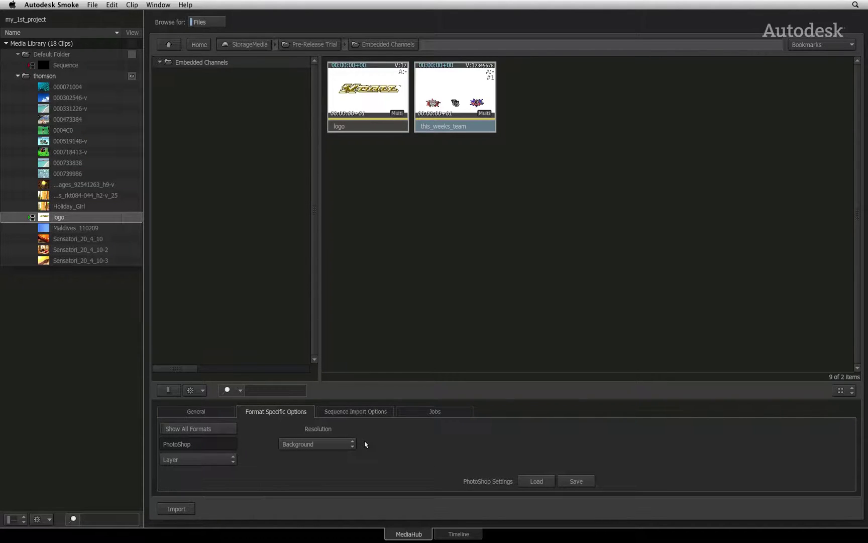
pyautogui.click(344, 445)
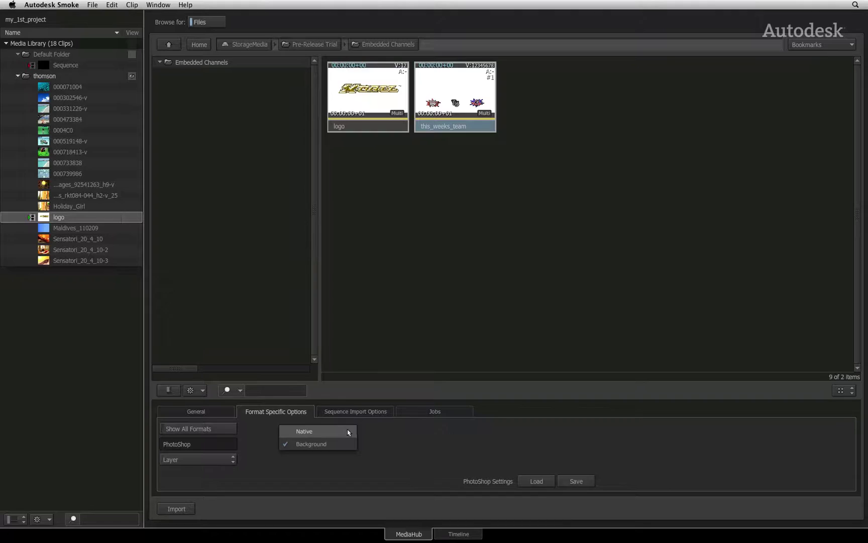
pyautogui.click(380, 435)
pyautogui.click(453, 236)
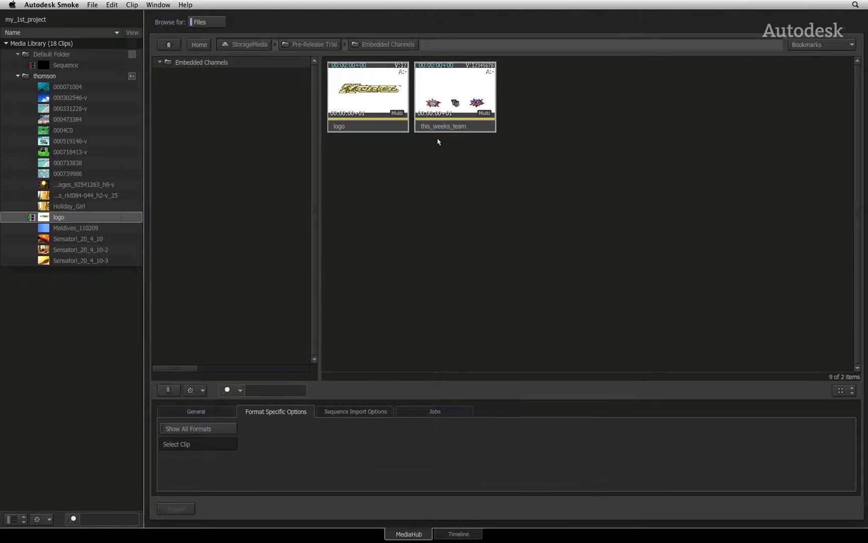
# Import this_weeks_team into a new Media Library folder named psd
pyautogui.moveTo(438, 132); pyautogui.dragTo(54, 45)
pyautogui.write('psd')
pyautogui.press('Return')
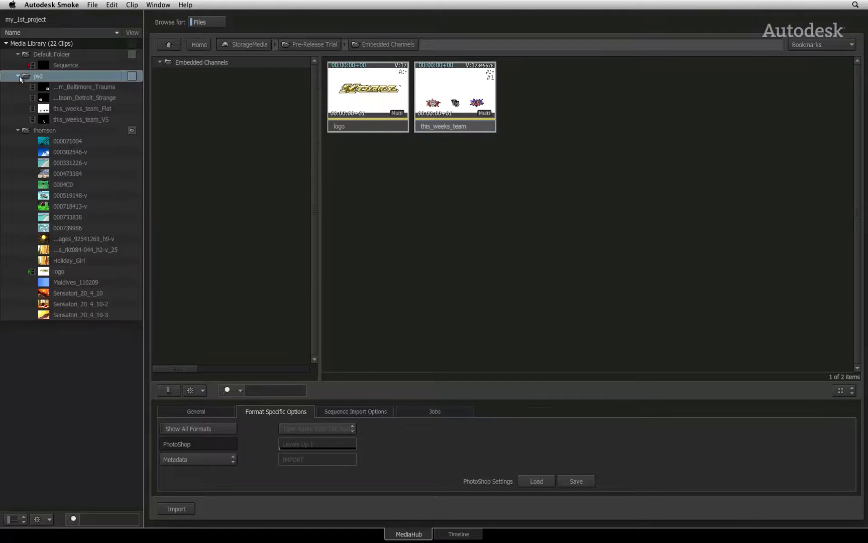
# Check the imported Baltimore_Trauma, Flat, VS and Detroit_Strange clips in the psd folder
pyautogui.click(58, 88)
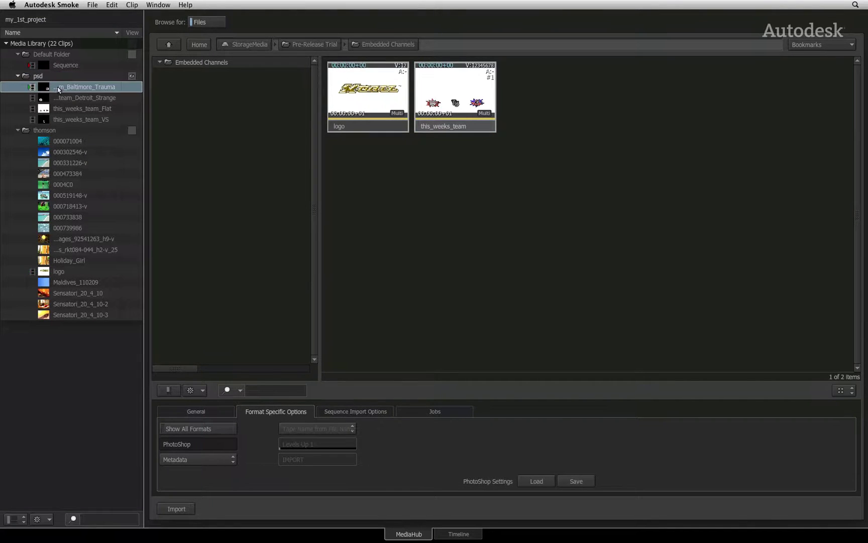
pyautogui.click(75, 109)
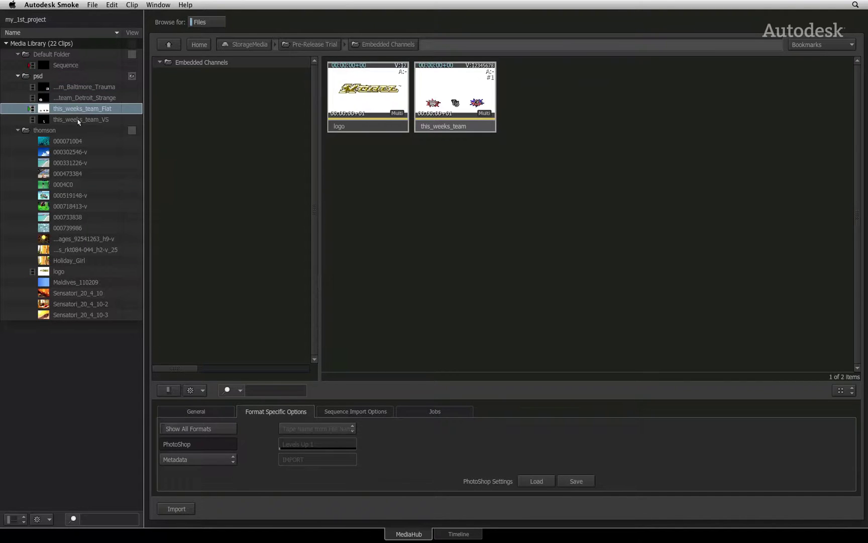
pyautogui.click(77, 121)
pyautogui.click(81, 108)
pyautogui.click(85, 95)
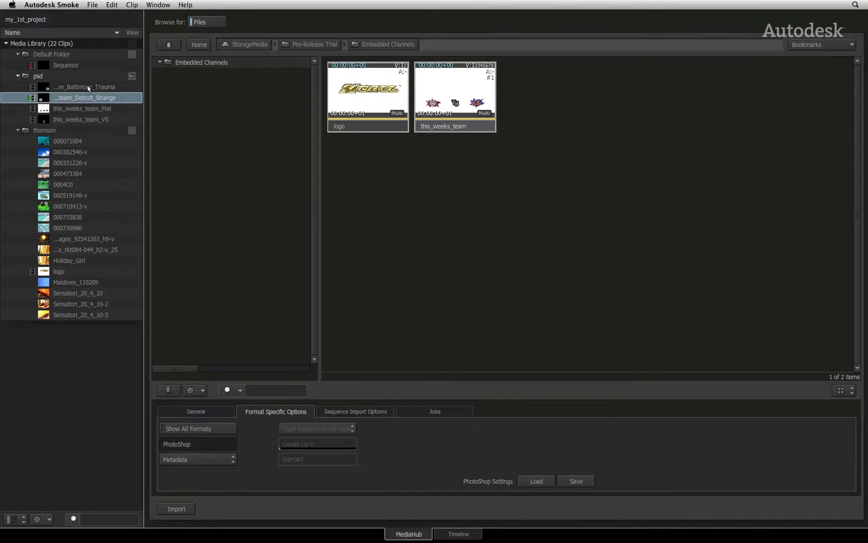
pyautogui.click(88, 88)
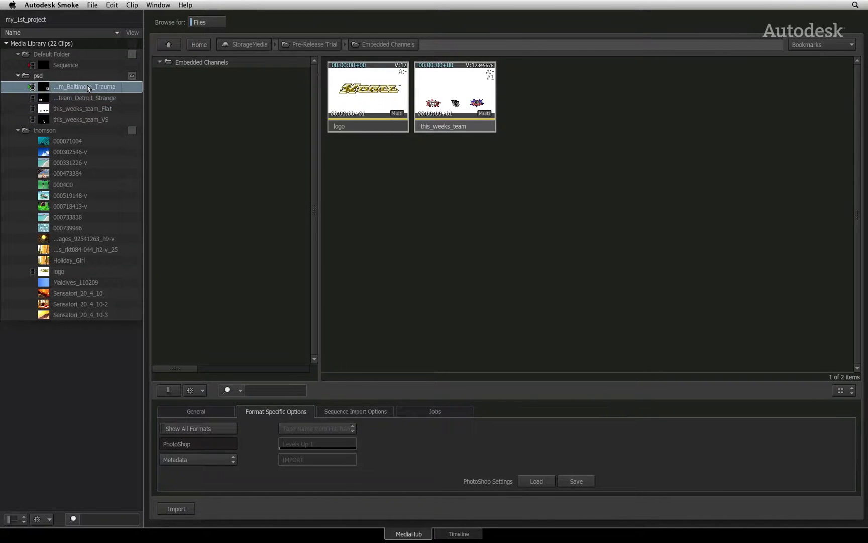
pyautogui.click(39, 76)
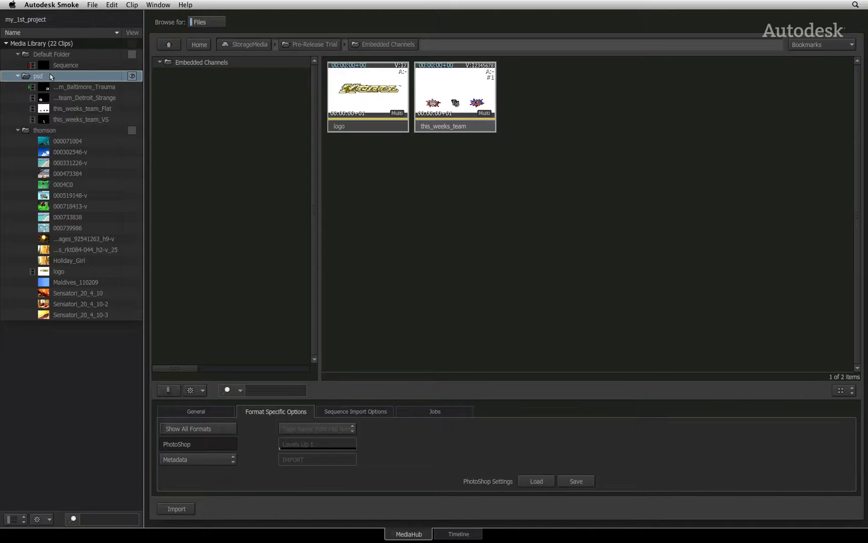